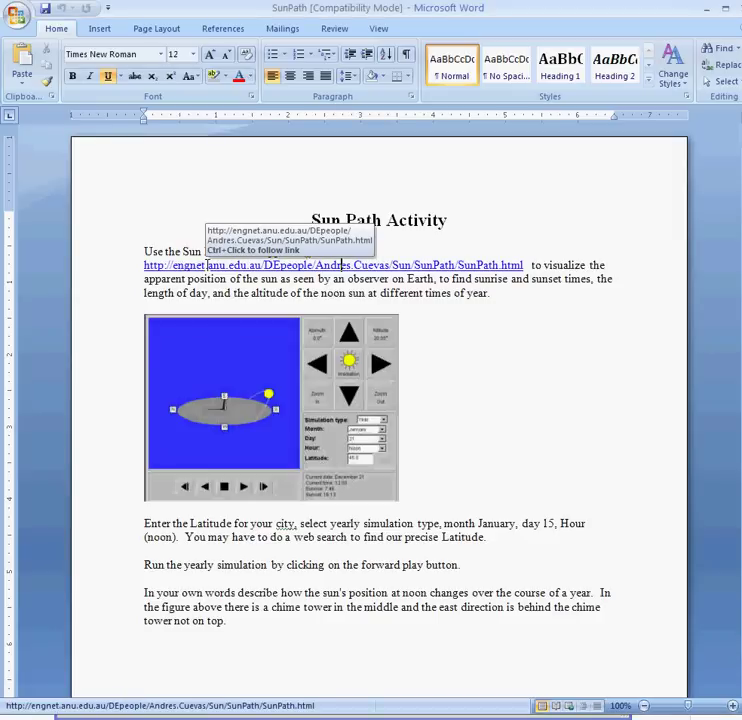
- Follow the worksheet's SunPath hyperlink to open The Sun's path applet page in Firefox
{"action": "left_click", "coordinate": [164, 263], "text": "ctrl"}
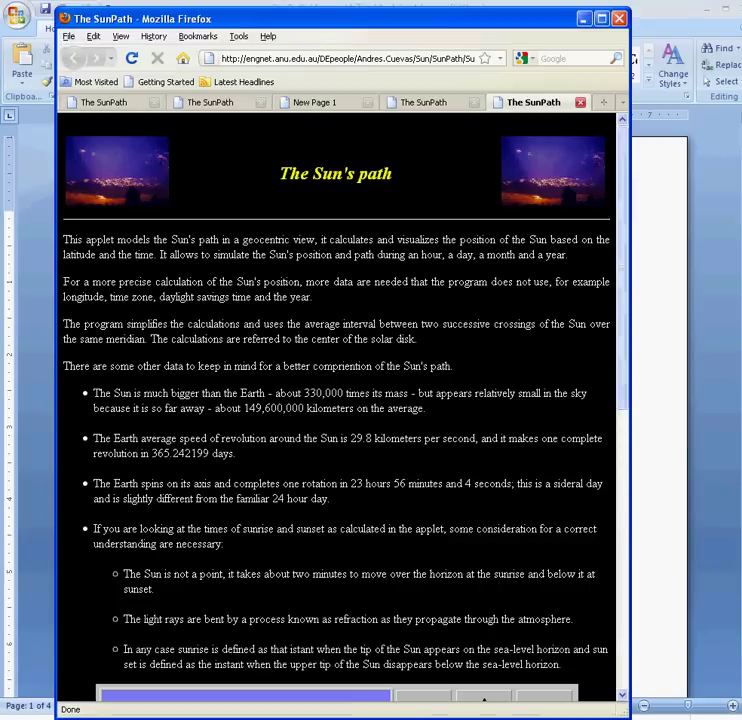
- Widen the Firefox window and scroll down to the Sun's path applet showing July 21
{"action": "left_click_drag", "start_coordinate": [629, 714], "coordinate": [680, 700]}
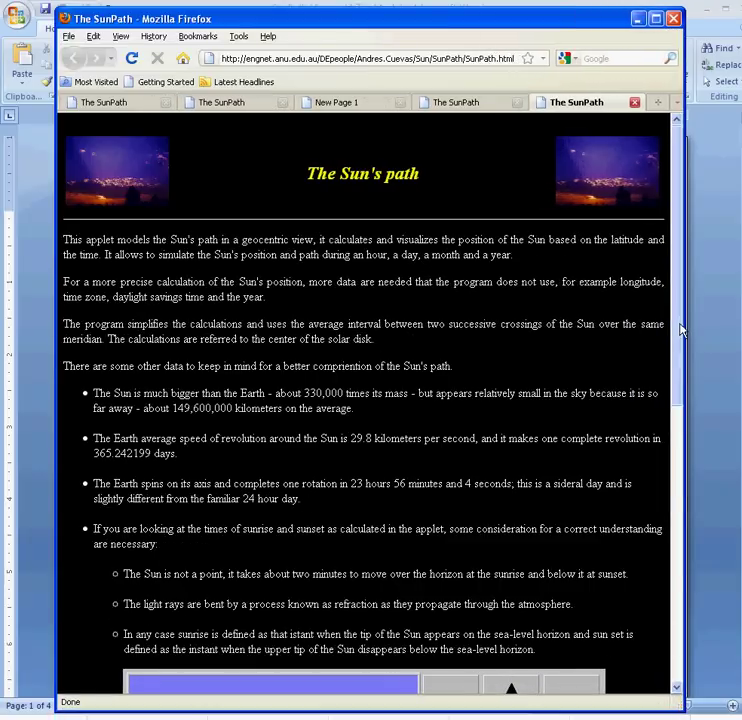
{"action": "left_click_drag", "start_coordinate": [680, 330], "coordinate": [680, 522]}
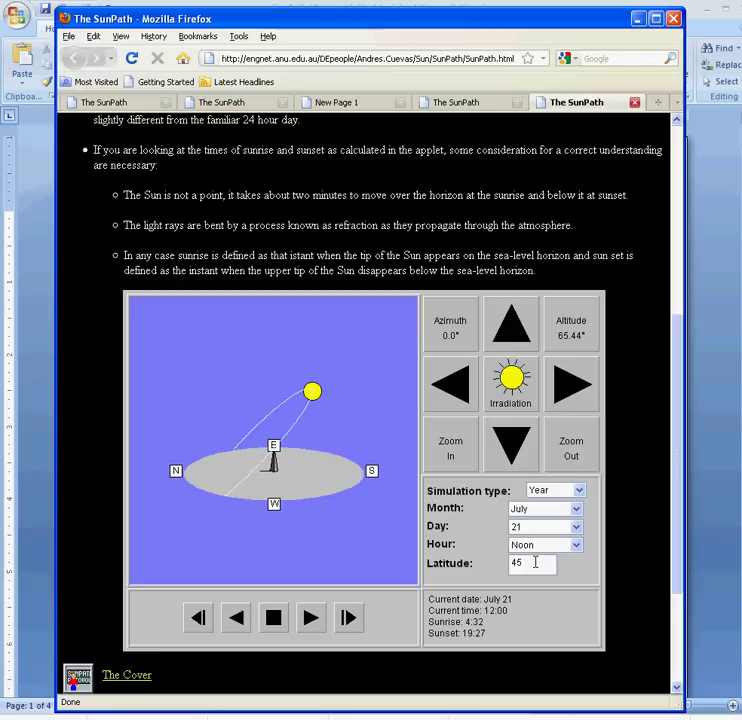
- Set the Sun's path applet to latitude 45.6 and the date to January 15
{"action": "double_click", "coordinate": [525, 562]}
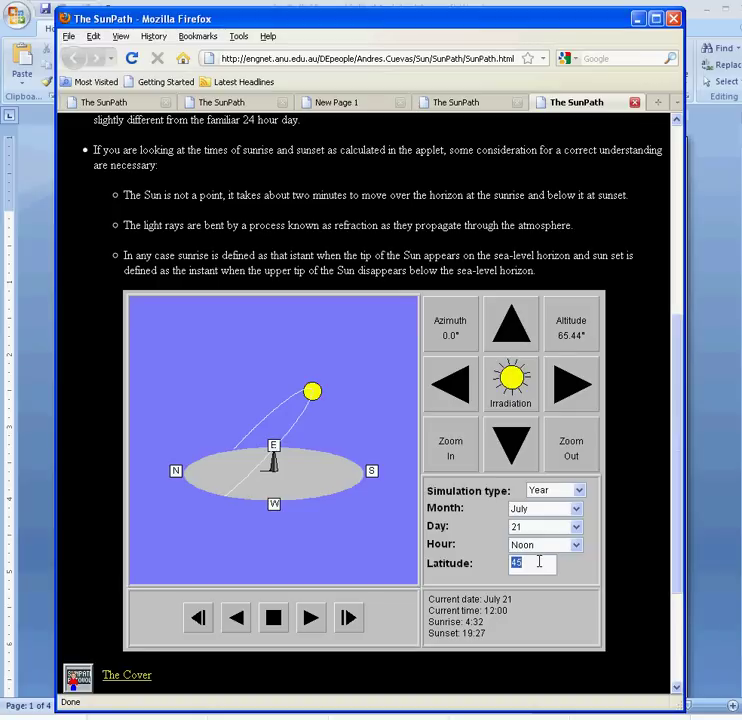
{"action": "left_click", "coordinate": [539, 561]}
{"action": "type", "text": ".6"}
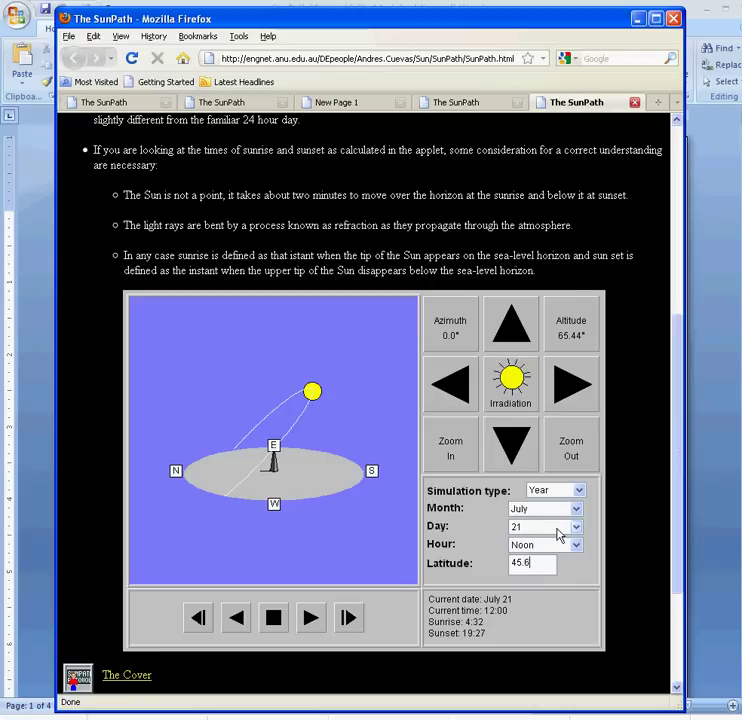
{"action": "left_click", "coordinate": [558, 534]}
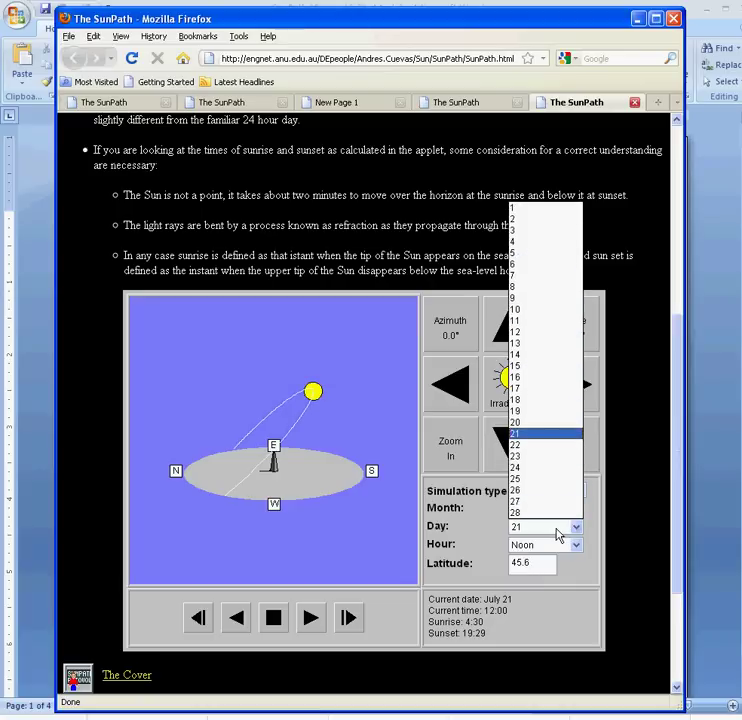
{"action": "left_click", "coordinate": [543, 376]}
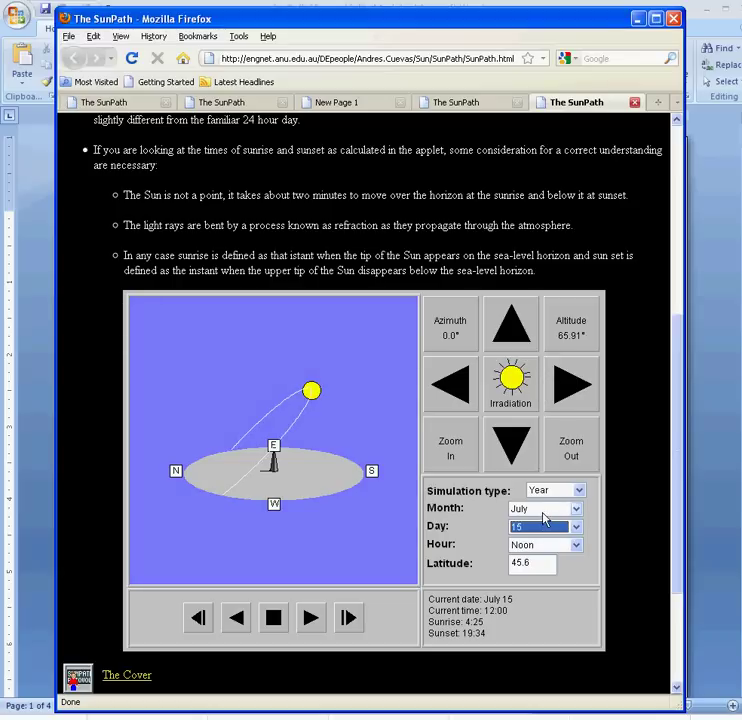
{"action": "left_click", "coordinate": [545, 515]}
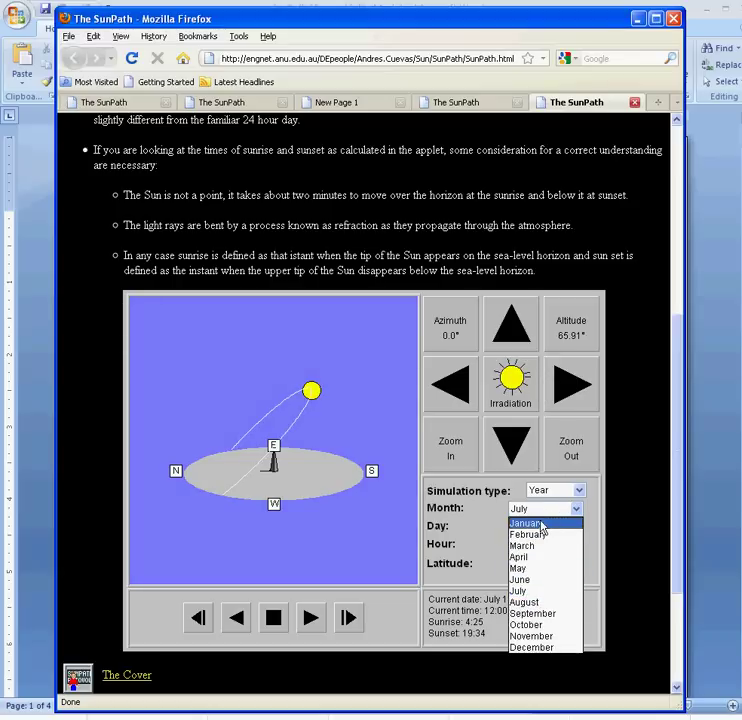
{"action": "left_click", "coordinate": [541, 523]}
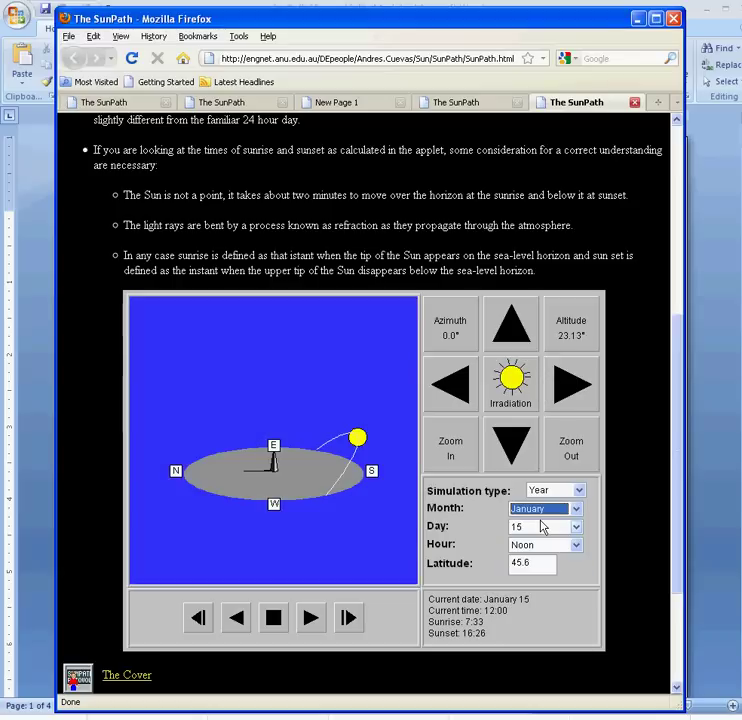
- Run the yearly simulation, then step back month by month to January 15
{"action": "left_click", "coordinate": [309, 620]}
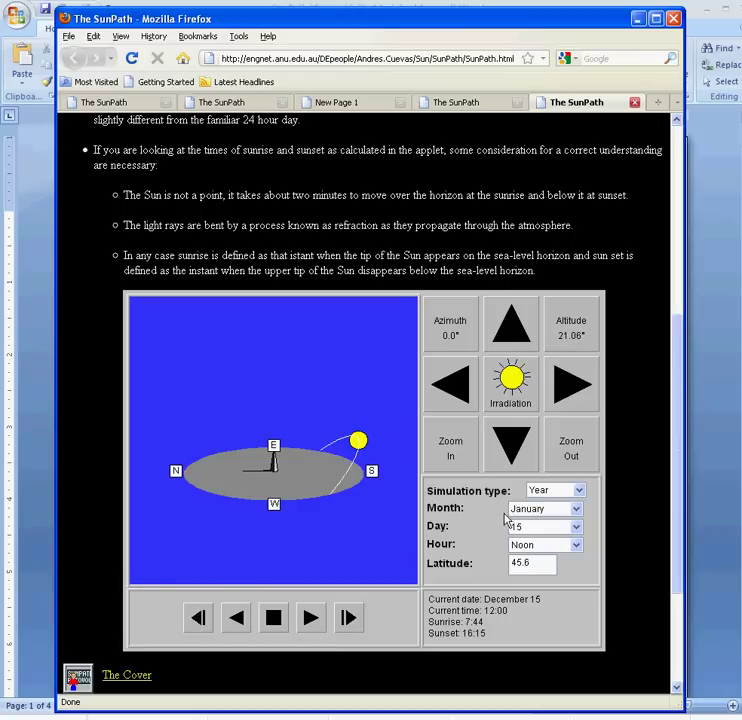
{"action": "left_click", "coordinate": [200, 619]}
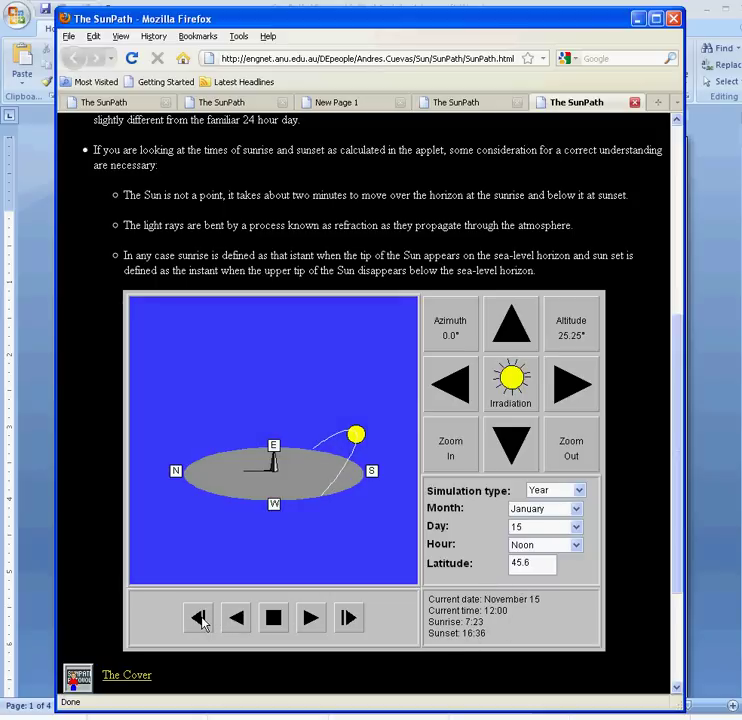
{"action": "left_click", "coordinate": [200, 619]}
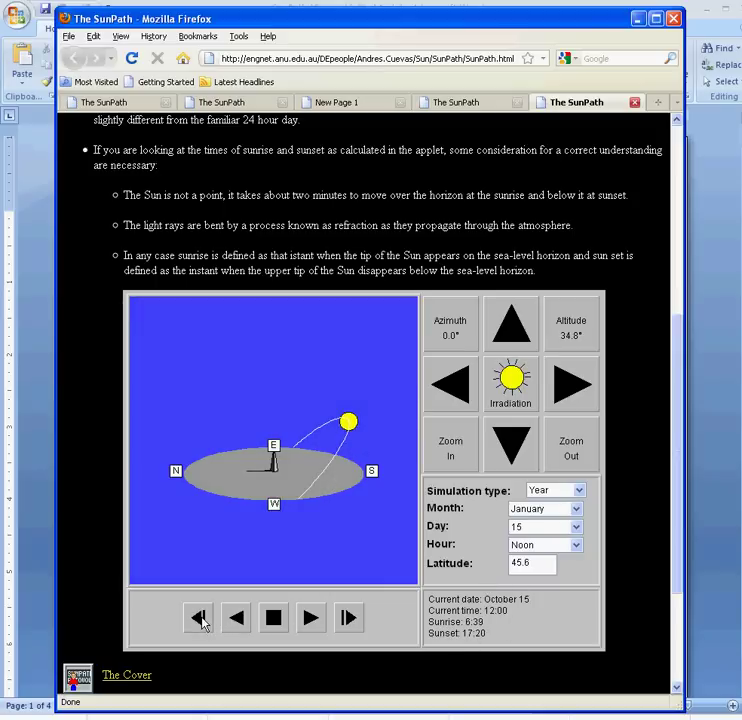
{"action": "left_click", "coordinate": [200, 619]}
{"action": "left_click", "coordinate": [200, 619]}
{"action": "left_click", "coordinate": [200, 619]}
{"action": "left_click", "coordinate": [200, 619]}
{"action": "left_click", "coordinate": [200, 619]}
{"action": "left_click", "coordinate": [200, 619]}
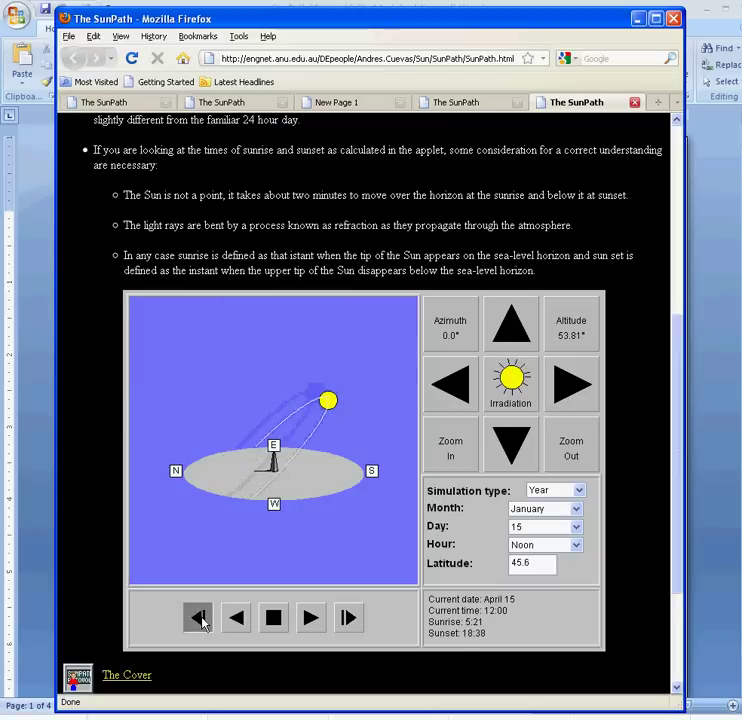
{"action": "left_click", "coordinate": [200, 619]}
{"action": "left_click", "coordinate": [200, 619]}
{"action": "left_click", "coordinate": [200, 619]}
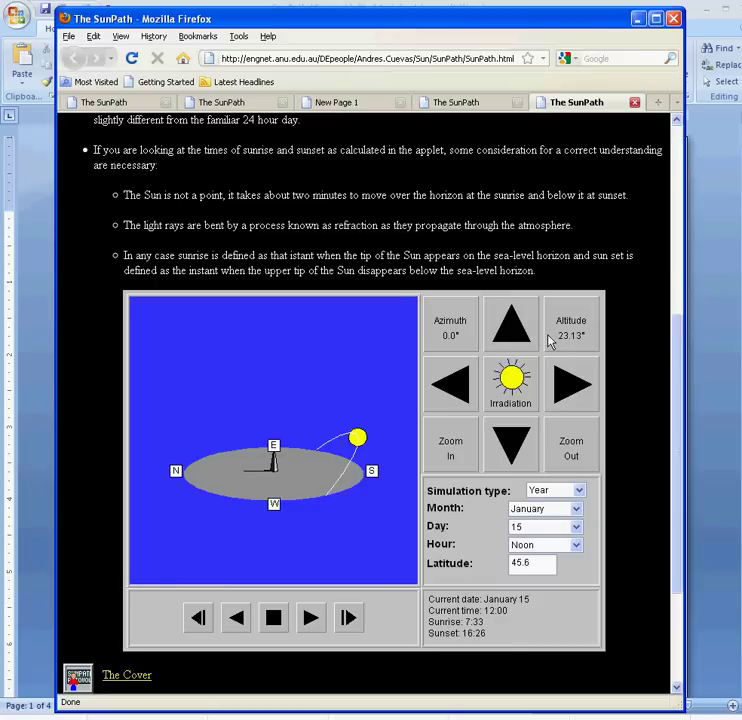
- Step forward monthly from February 15 to June 15, then return to the first SunPath tab
{"action": "left_click", "coordinate": [348, 617]}
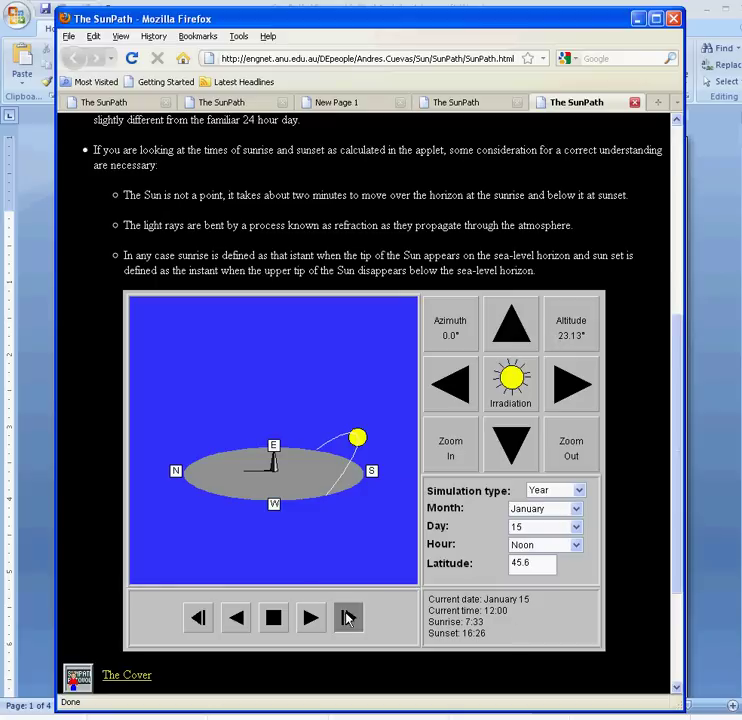
{"action": "left_click", "coordinate": [348, 617]}
{"action": "left_click", "coordinate": [348, 617]}
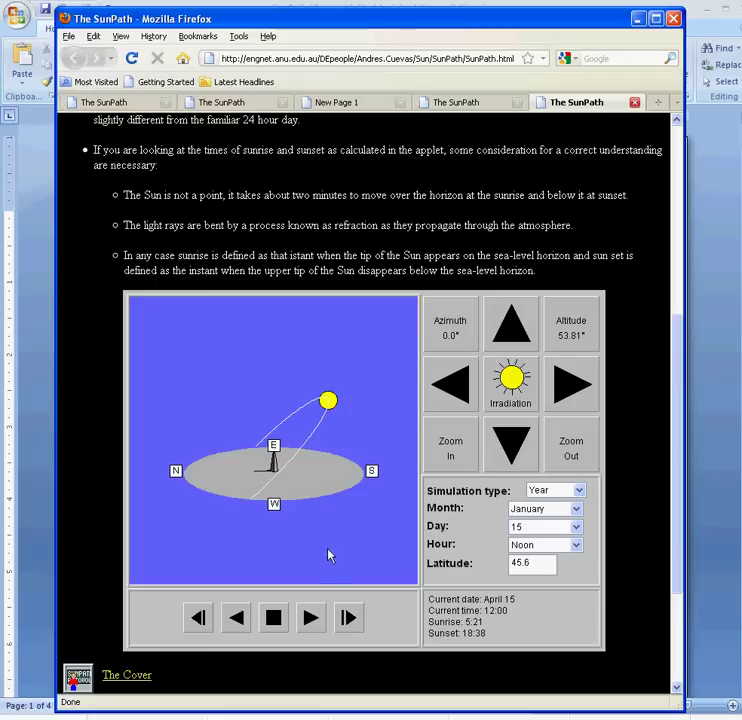
{"action": "left_click", "coordinate": [348, 619]}
{"action": "left_click", "coordinate": [348, 619]}
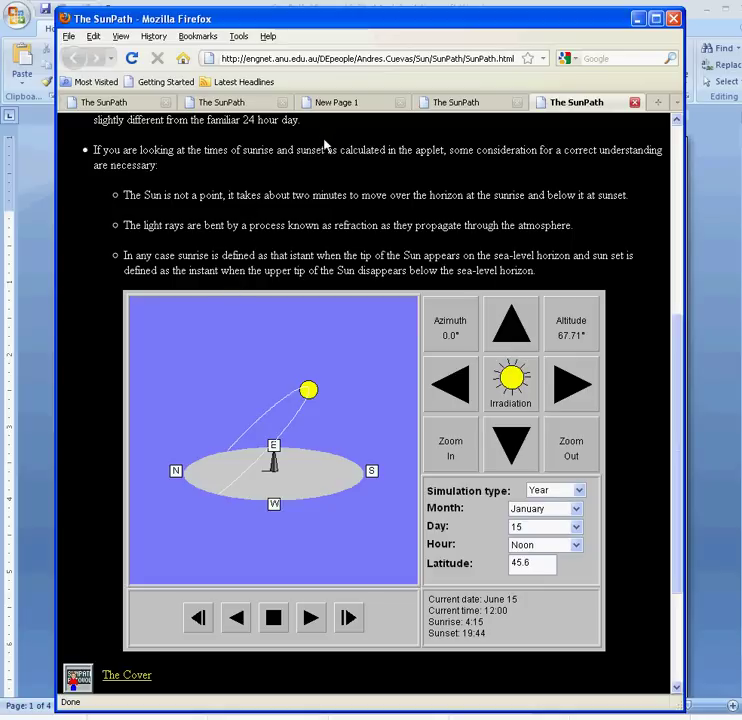
{"action": "left_click", "coordinate": [152, 105]}
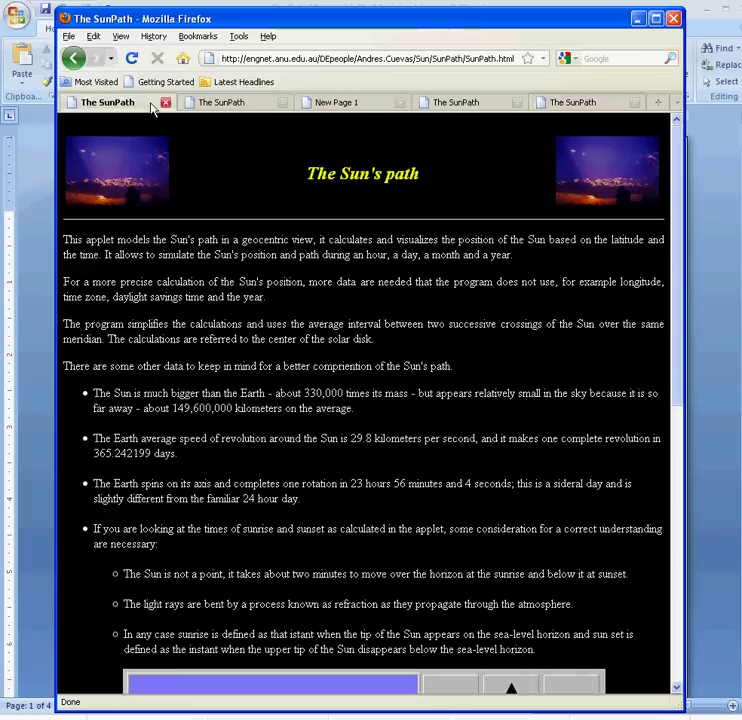
- Bring the Word worksheet forward and scroll to its sunrise and sunset questions
{"action": "left_click", "coordinate": [46, 215]}
{"action": "scroll", "coordinate": [358, 405], "scroll_direction": "down", "scroll_amount": 7}
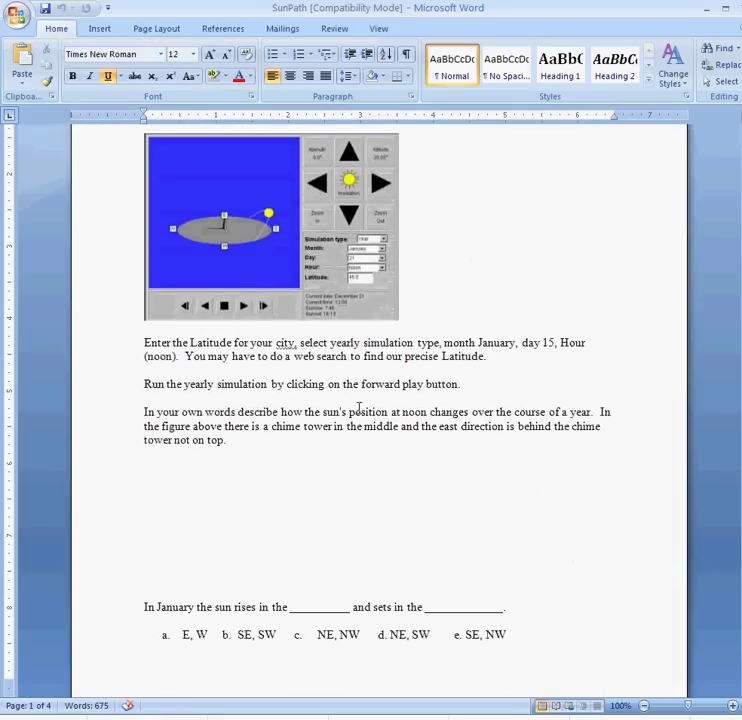
{"action": "scroll", "coordinate": [358, 405], "scroll_direction": "down", "scroll_amount": 8}
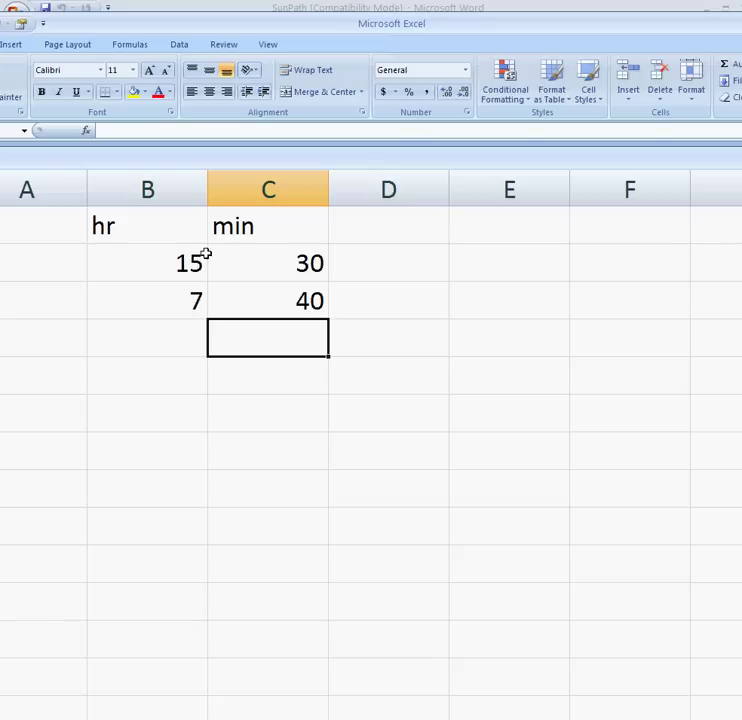
- Rewrite the sunset time in the embedded spreadsheet as 14 hr 90 min
{"action": "left_click", "coordinate": [300, 263]}
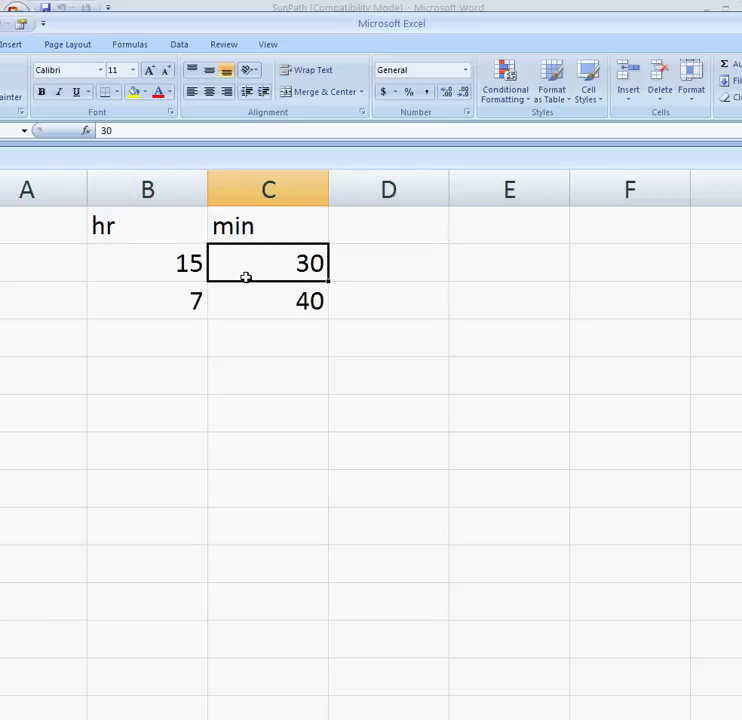
{"action": "type", "text": "90"}
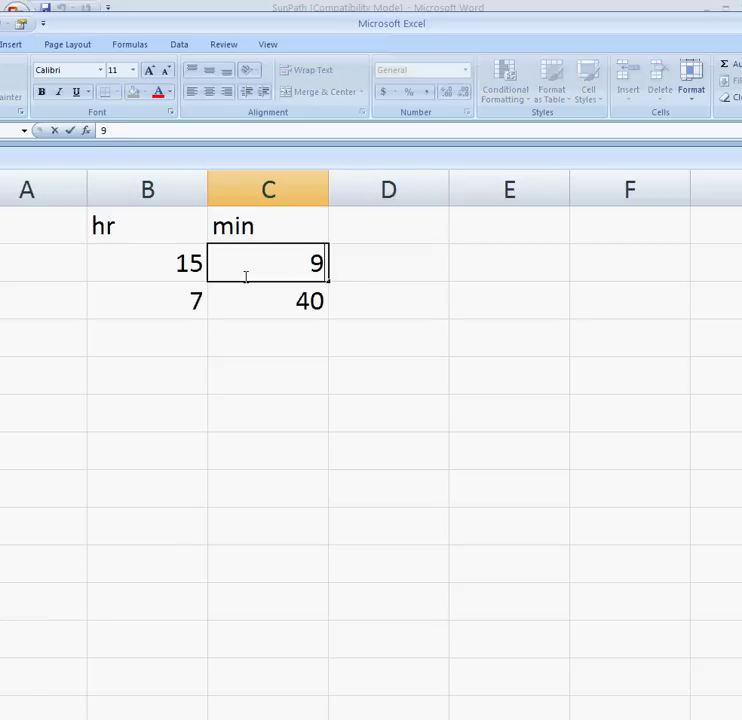
{"action": "left_click", "coordinate": [195, 263]}
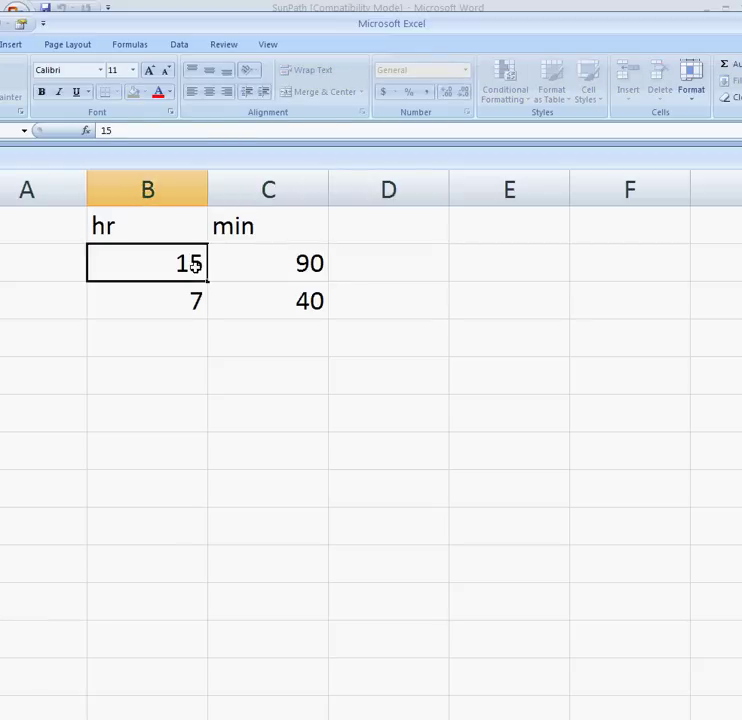
{"action": "type", "text": "14"}
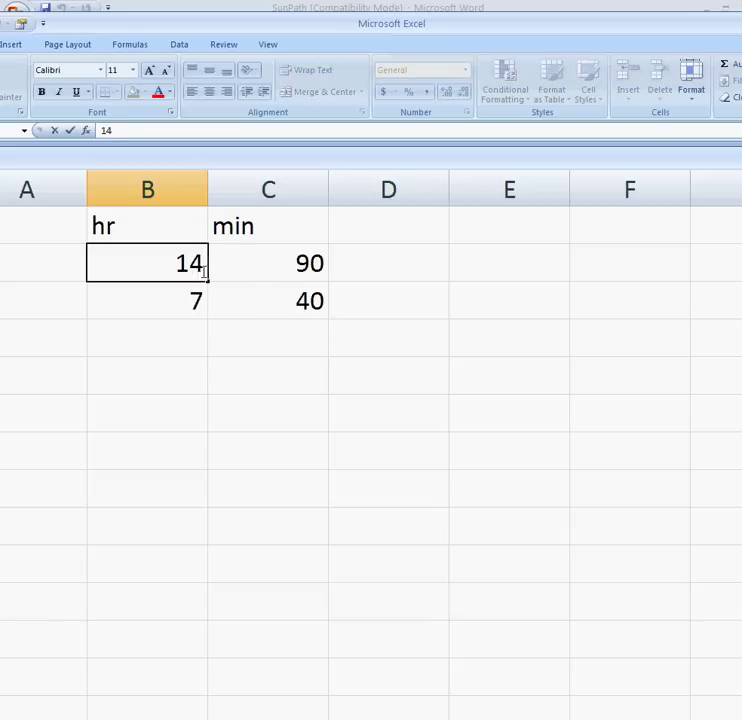
{"action": "left_click", "coordinate": [258, 276]}
- Enter the 7 hr 50 min difference in the row below 7 hr 40 min
{"action": "left_click", "coordinate": [282, 343]}
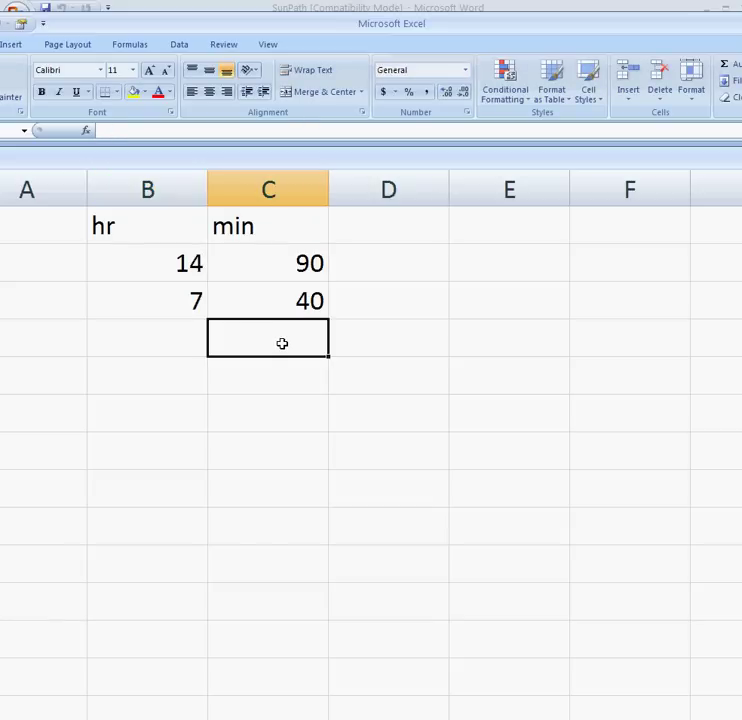
{"action": "type", "text": "50"}
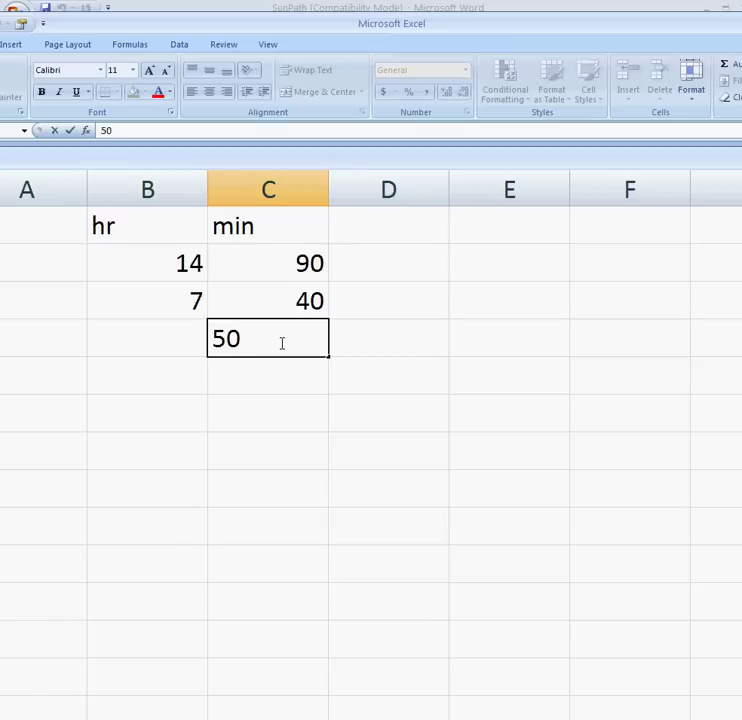
{"action": "left_click", "coordinate": [174, 343]}
{"action": "type", "text": "7"}
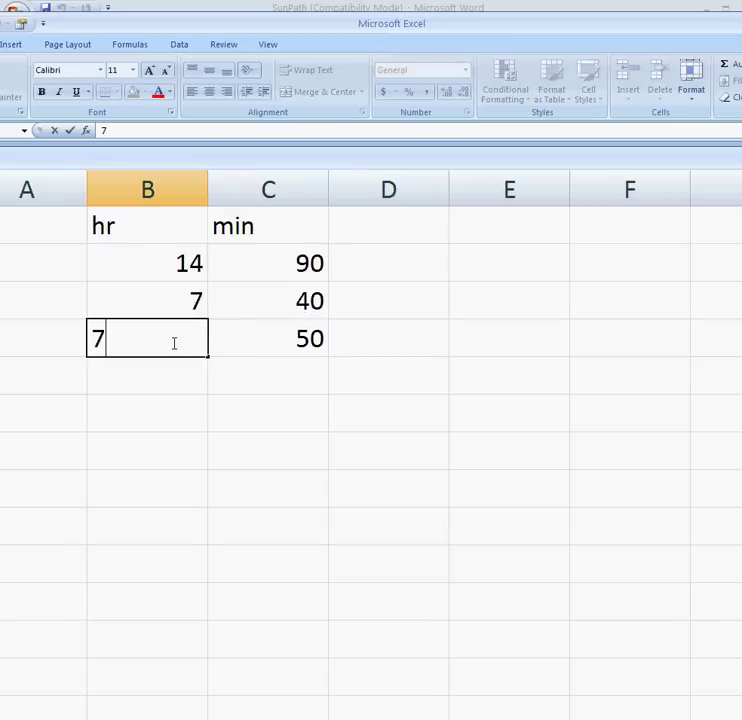
{"action": "key", "text": "Return"}
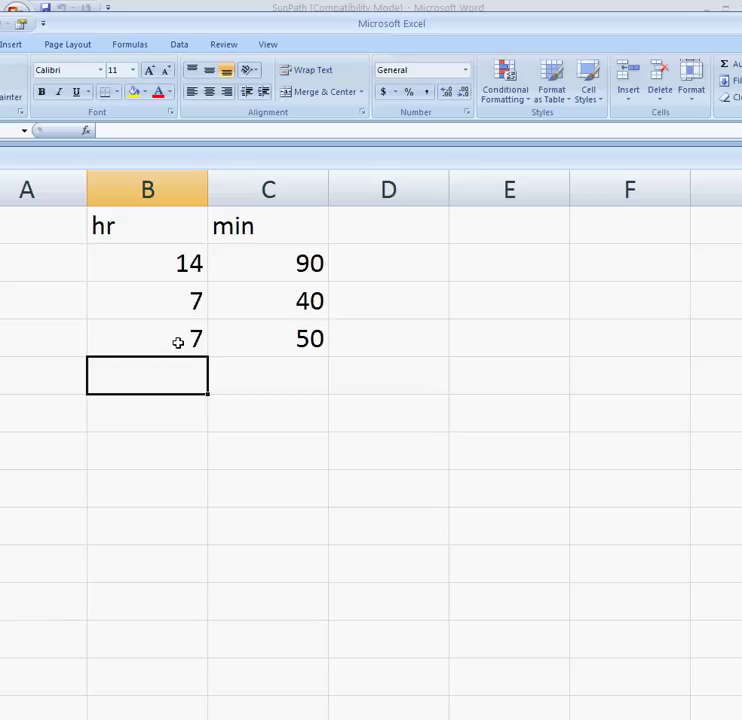
{"action": "left_click", "coordinate": [178, 343]}
{"action": "left_click", "coordinate": [233, 341]}
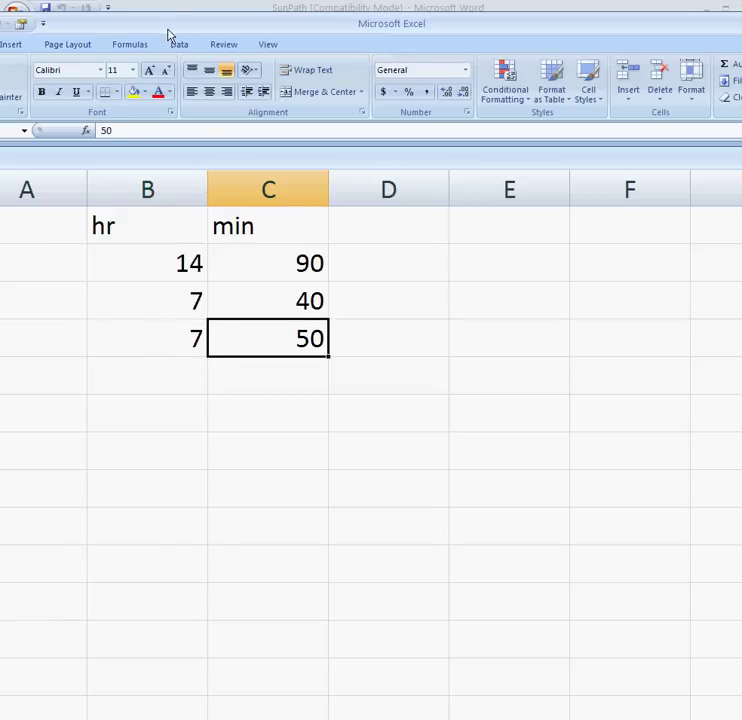
{"action": "left_click_drag", "start_coordinate": [170, 32], "coordinate": [200, 78]}
- Open the Length of Day calculator from the Word worksheet and enter 15 and 30 in the sunrise fields
{"action": "left_click", "coordinate": [200, 20]}
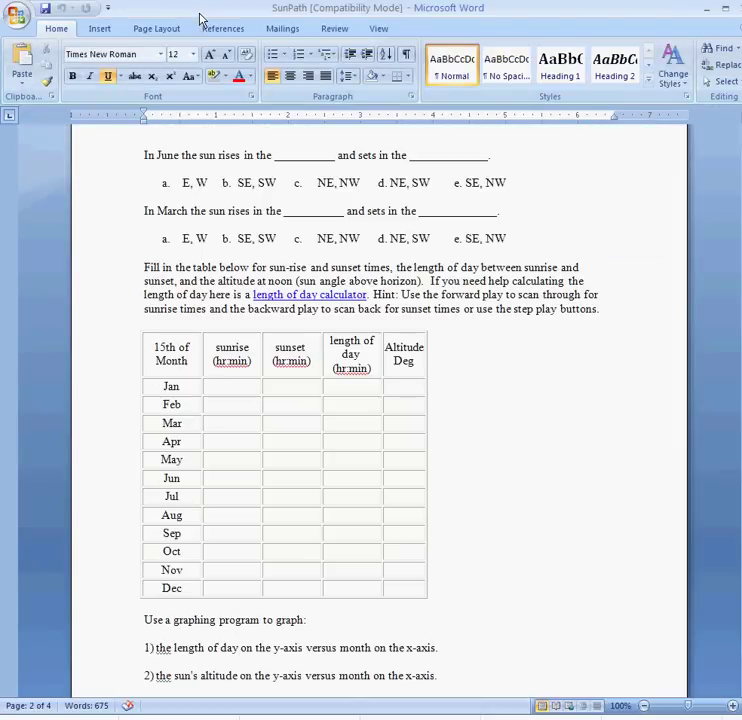
{"action": "left_click", "coordinate": [304, 299], "text": "ctrl"}
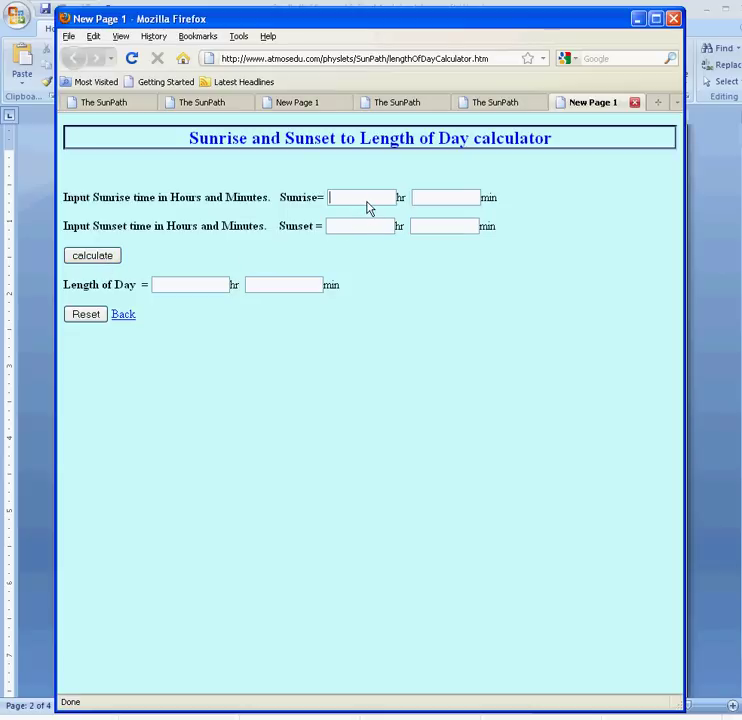
{"action": "type", "text": "15"}
{"action": "left_click", "coordinate": [448, 201]}
{"action": "type", "text": "30"}
{"action": "left_click", "coordinate": [379, 229]}
- Enter sunrise 7 hr 40 min and sunset 15 hr 30 min, then calculate the day length
{"action": "left_click_drag", "start_coordinate": [361, 200], "coordinate": [331, 200]}
{"action": "type", "text": "7"}
{"action": "left_click_drag", "start_coordinate": [427, 205], "coordinate": [418, 204]}
{"action": "type", "text": "40"}
{"action": "left_click", "coordinate": [376, 228]}
{"action": "type", "text": "15"}
{"action": "left_click", "coordinate": [421, 229]}
{"action": "type", "text": "3"}
{"action": "left_click", "coordinate": [107, 256]}
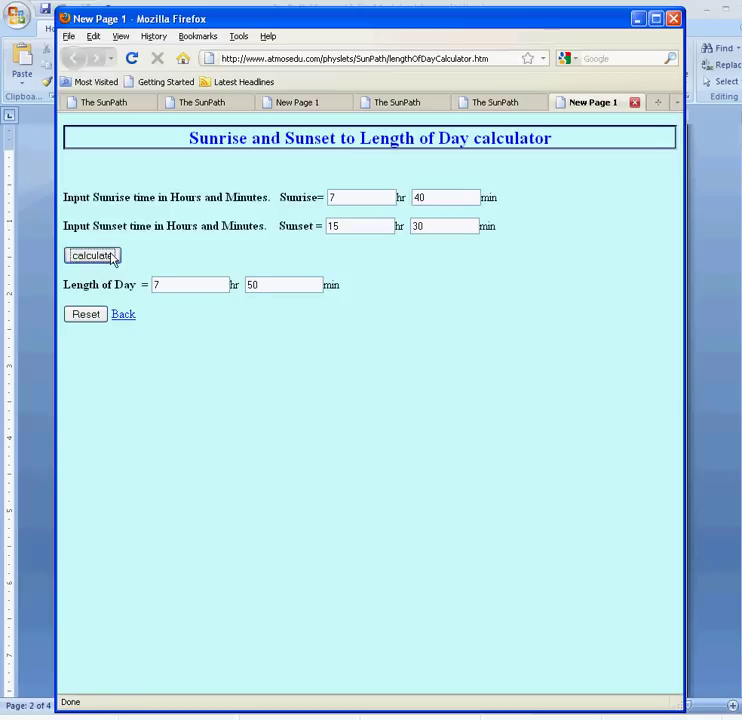
{"action": "left_click", "coordinate": [33, 206]}
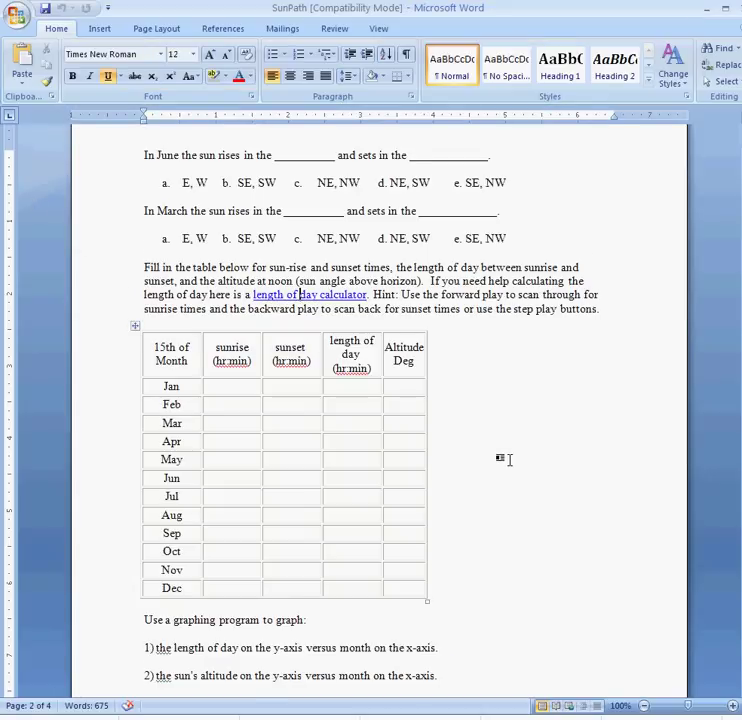
{"action": "scroll", "coordinate": [508, 459], "scroll_direction": "down", "scroll_amount": 3}
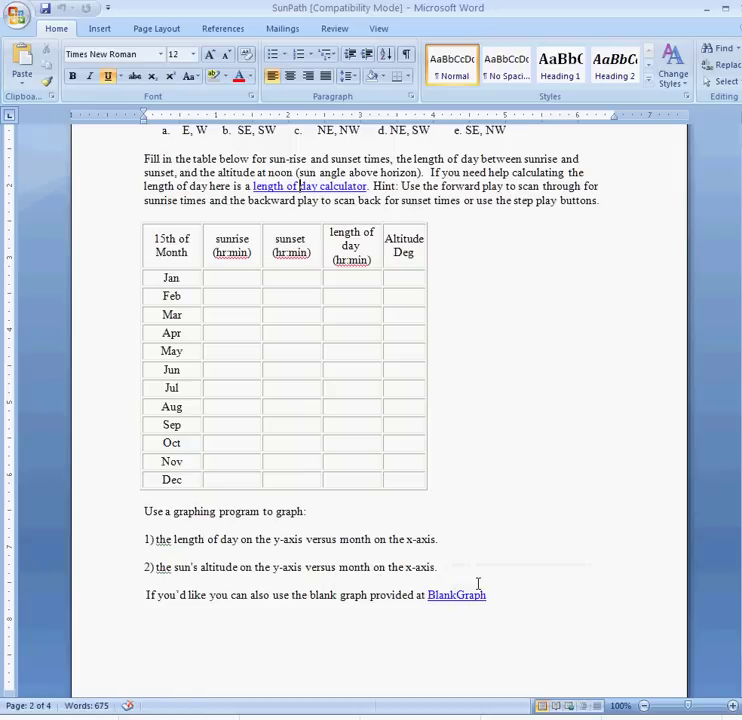
{"action": "scroll", "coordinate": [503, 578], "scroll_direction": "down", "scroll_amount": 2}
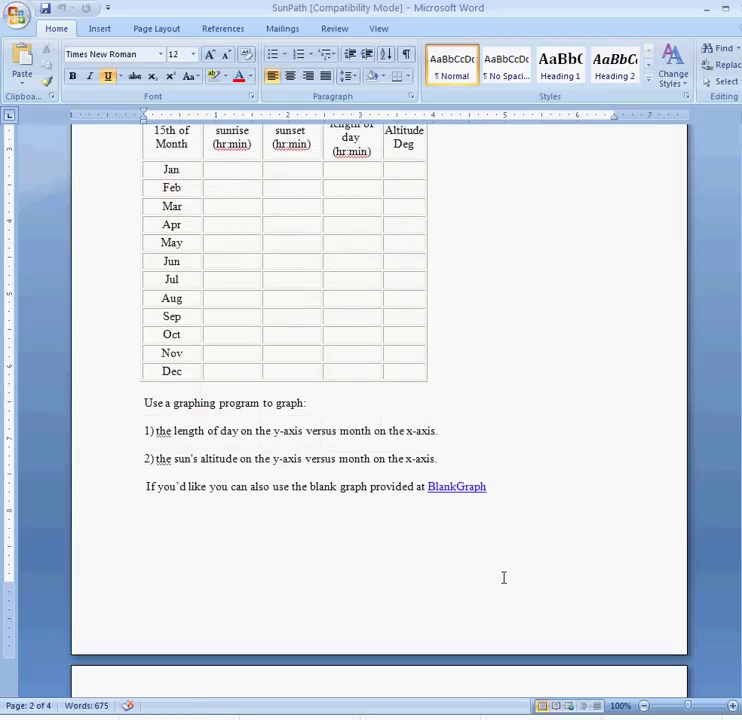
{"action": "scroll", "coordinate": [503, 578], "scroll_direction": "down", "scroll_amount": 2}
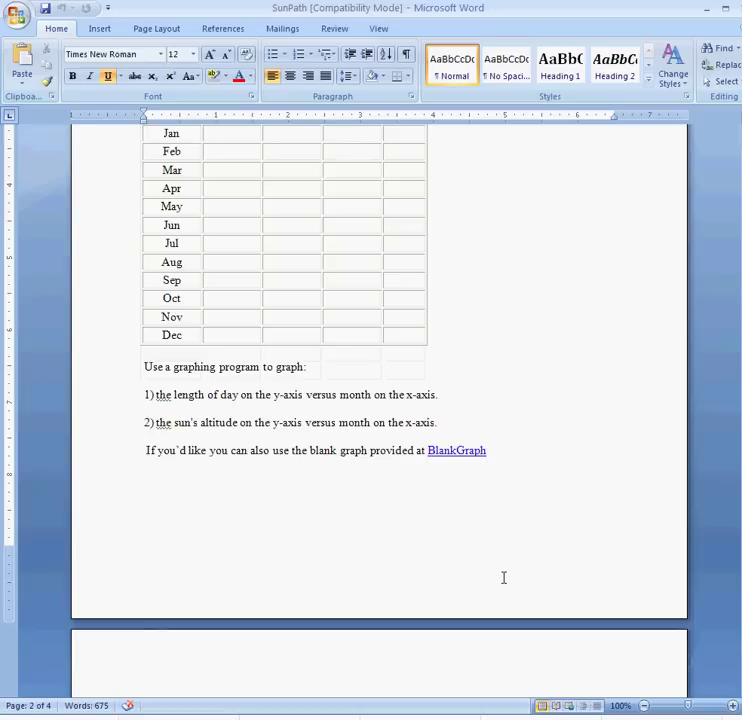
{"action": "scroll", "coordinate": [503, 578], "scroll_direction": "up", "scroll_amount": 2}
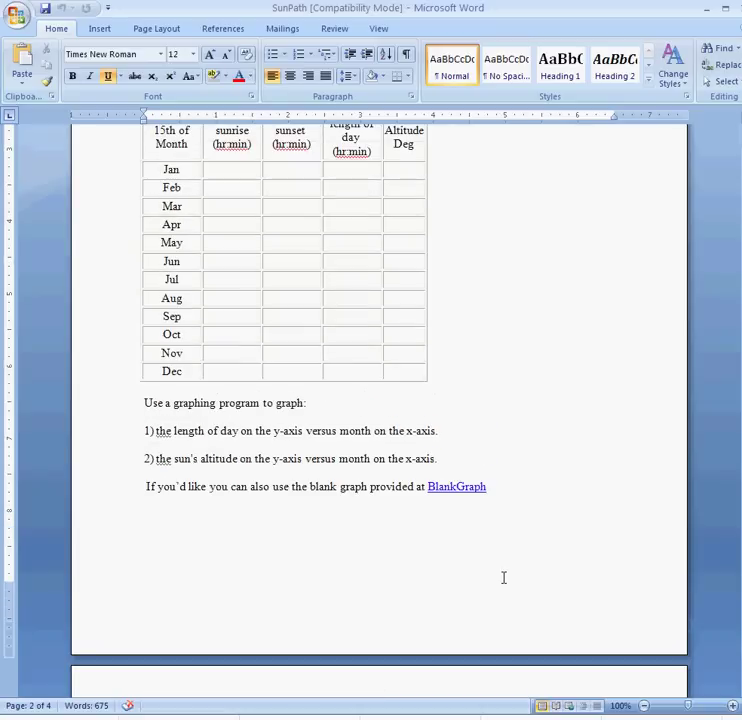
{"action": "left_click", "coordinate": [438, 487], "text": "ctrl"}
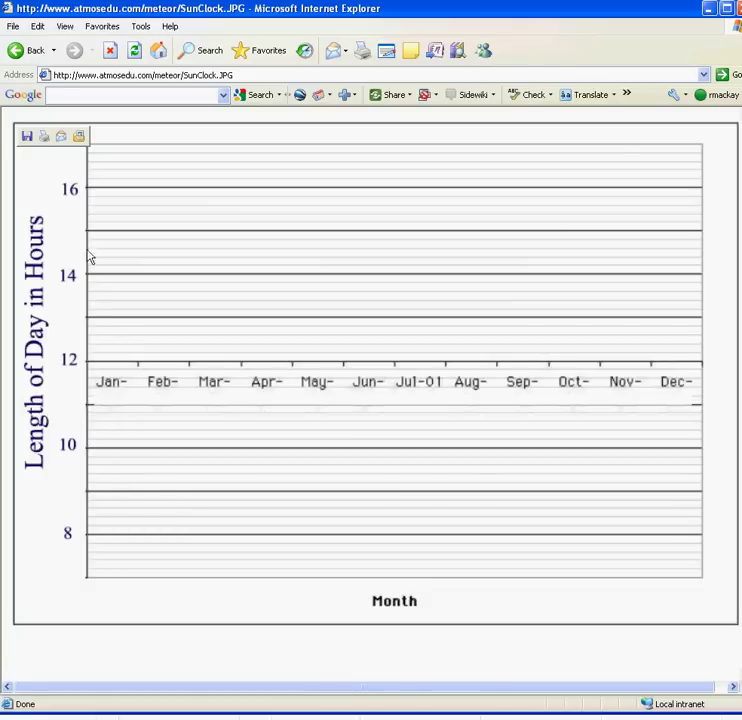
- Return to Word, scroll to page 3, and select the note about stopping after the solar zenith lab
{"action": "left_click", "coordinate": [14, 56]}
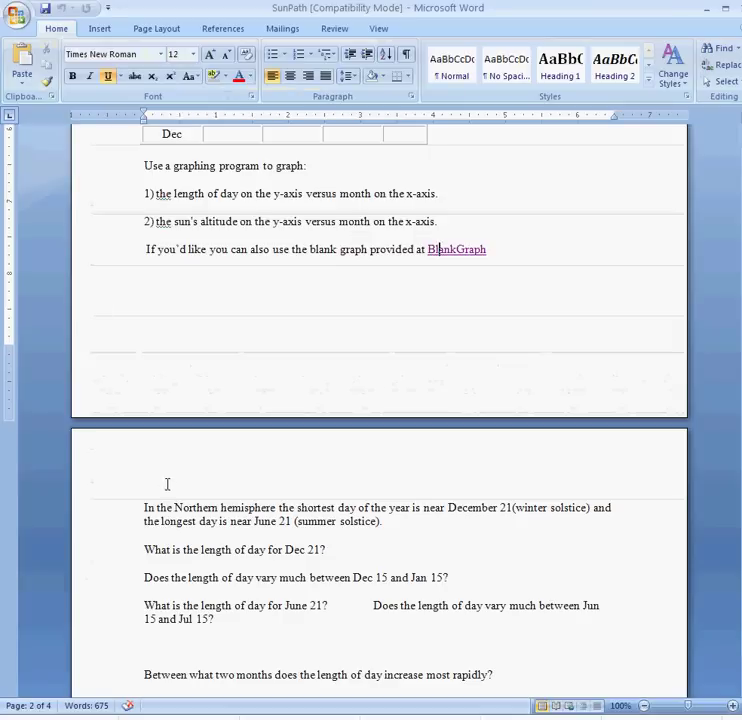
{"action": "scroll", "coordinate": [190, 518], "scroll_direction": "down", "scroll_amount": 5}
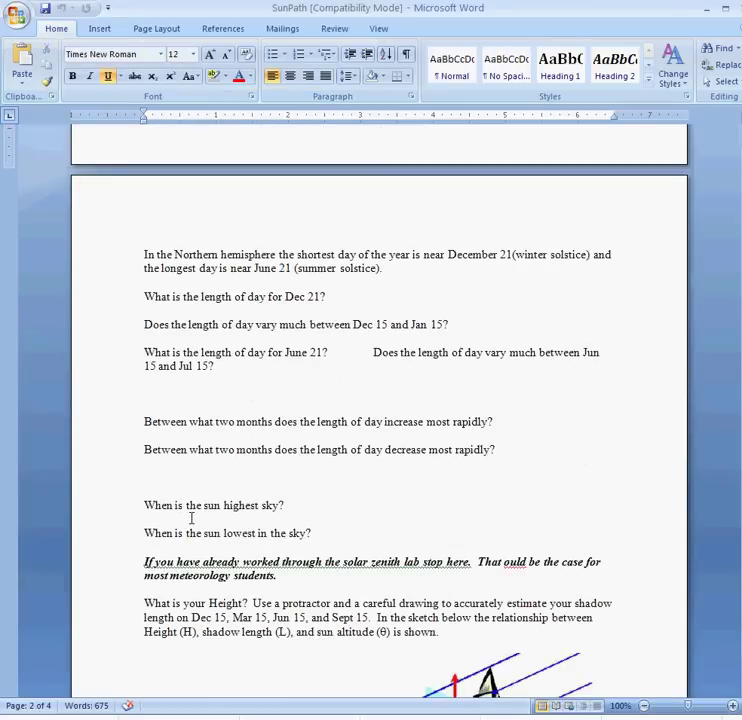
{"action": "scroll", "coordinate": [191, 518], "scroll_direction": "down", "scroll_amount": 2}
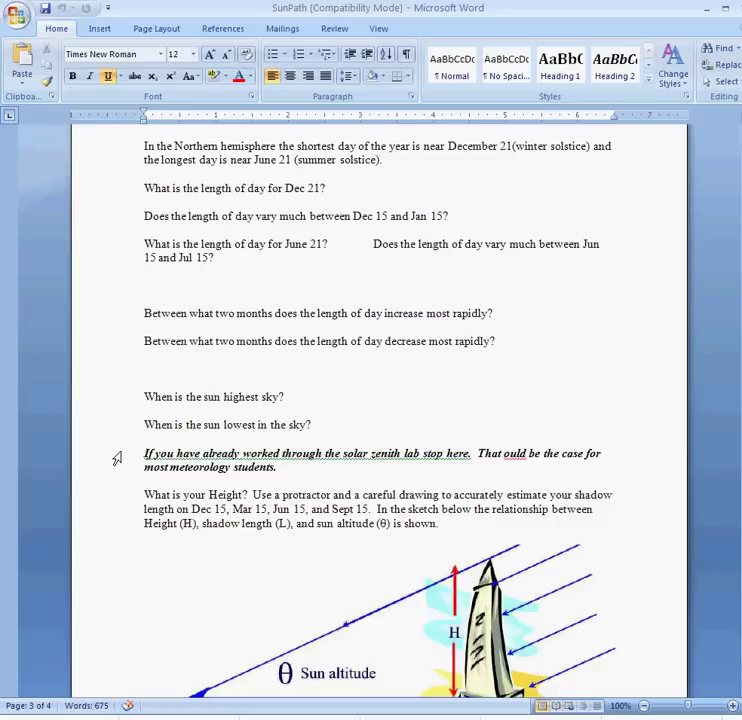
{"action": "left_click", "coordinate": [117, 458]}
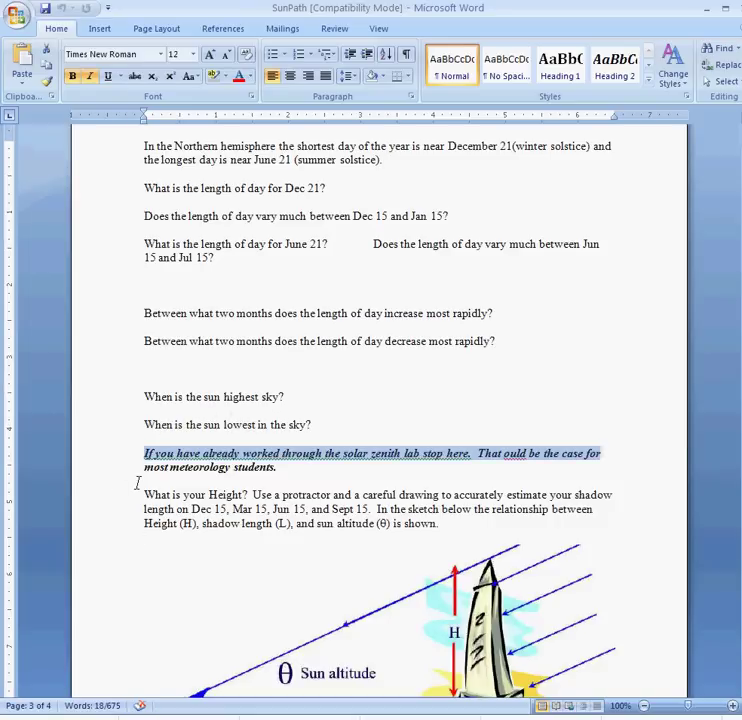